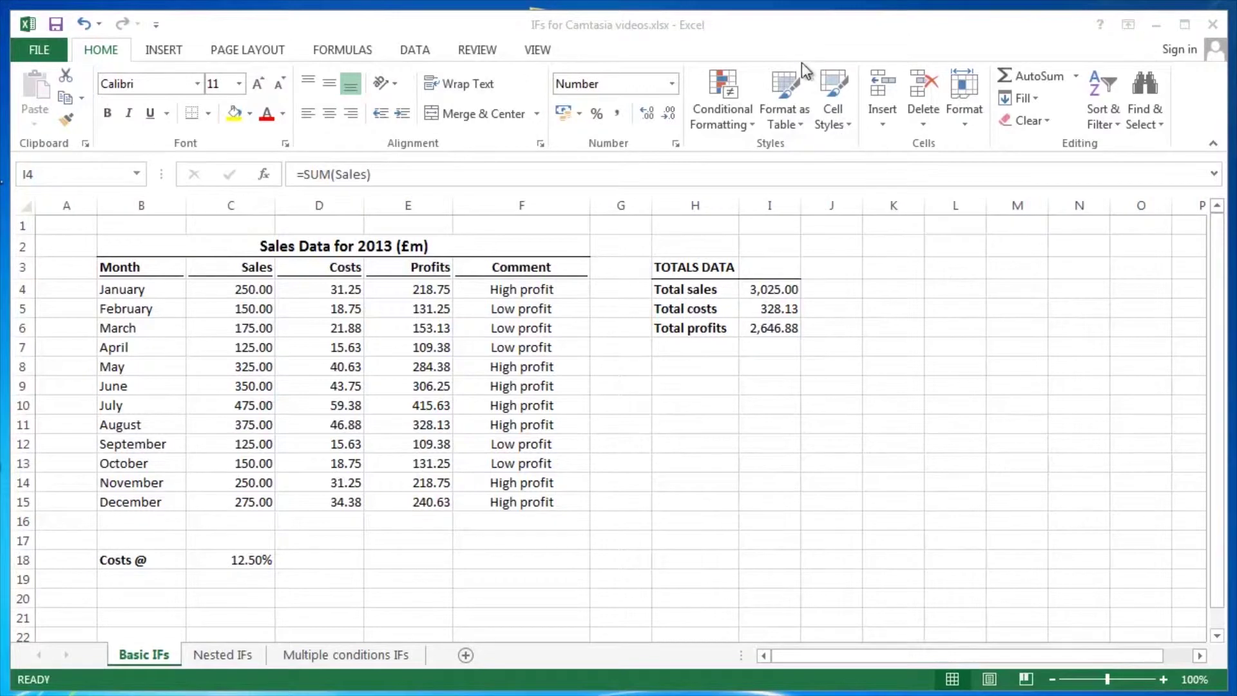
Rename the defined name Costs as CostsData in the Name Manager.
click(809, 31)
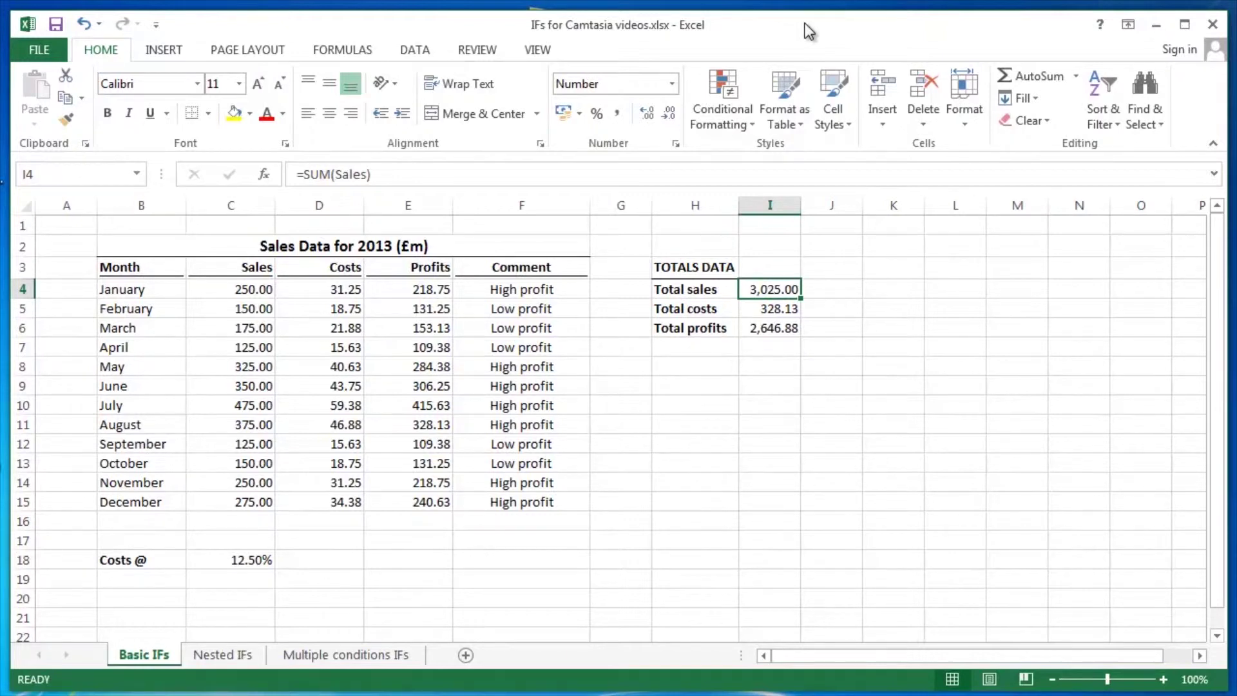
key(ctrl+F3)
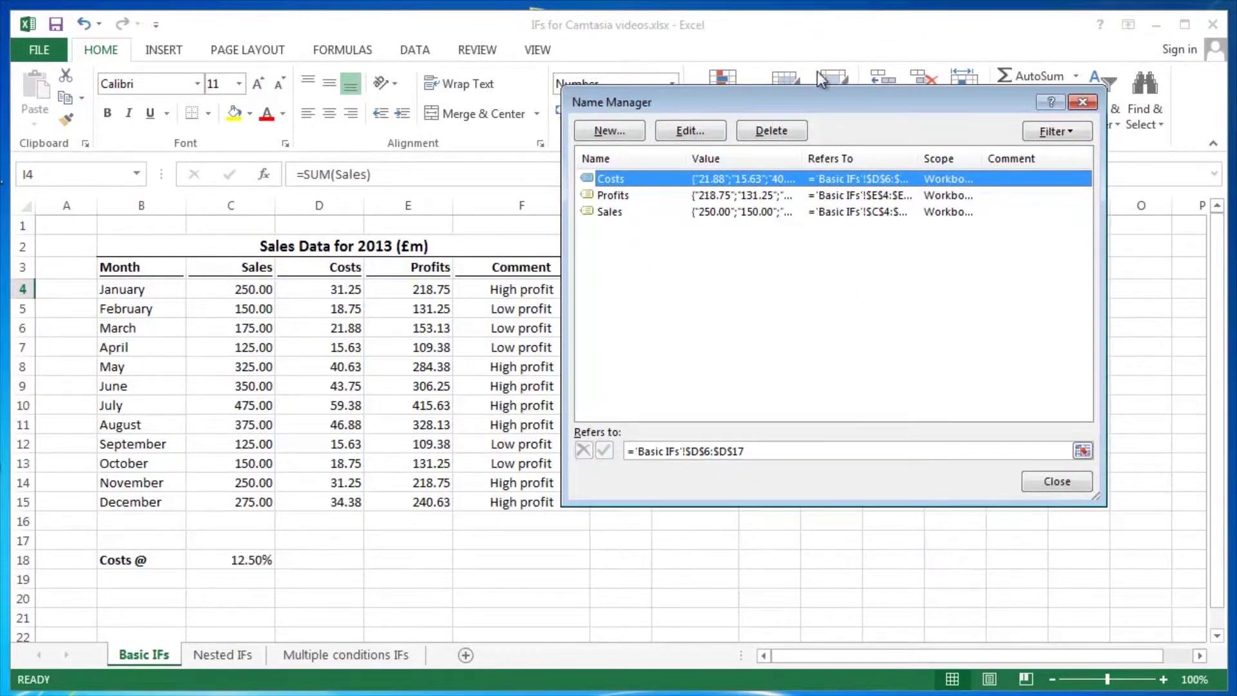
drag(824, 105, 626, 165)
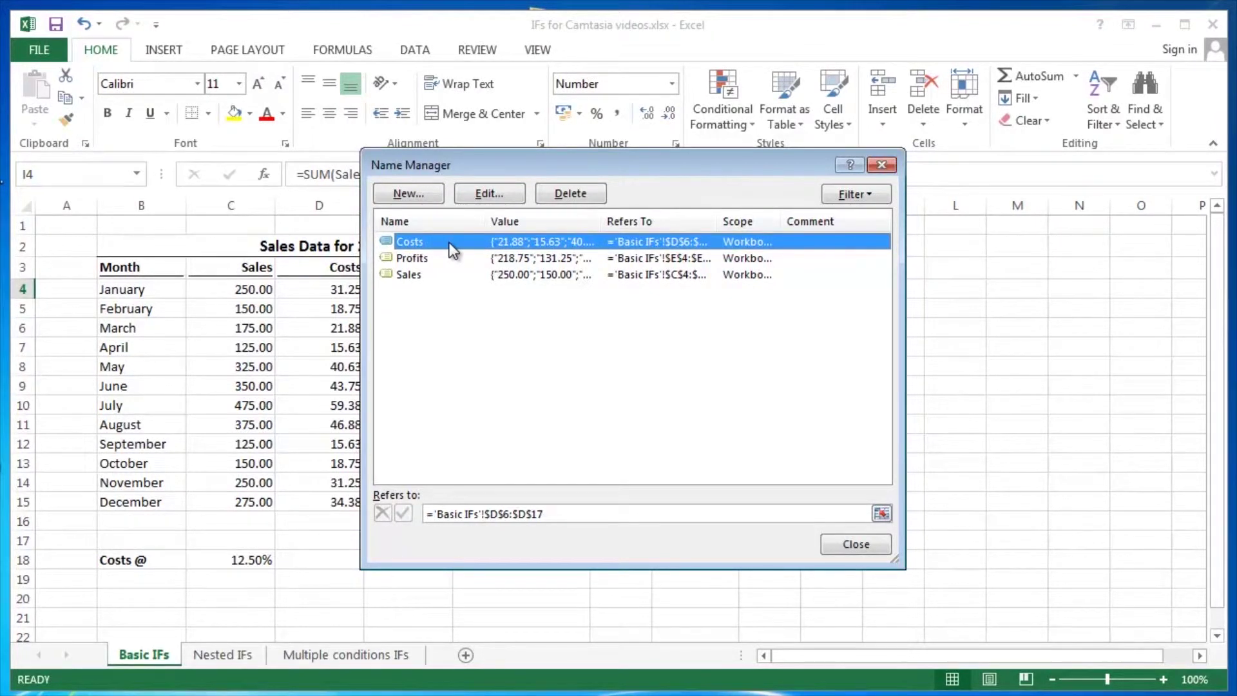
click(490, 194)
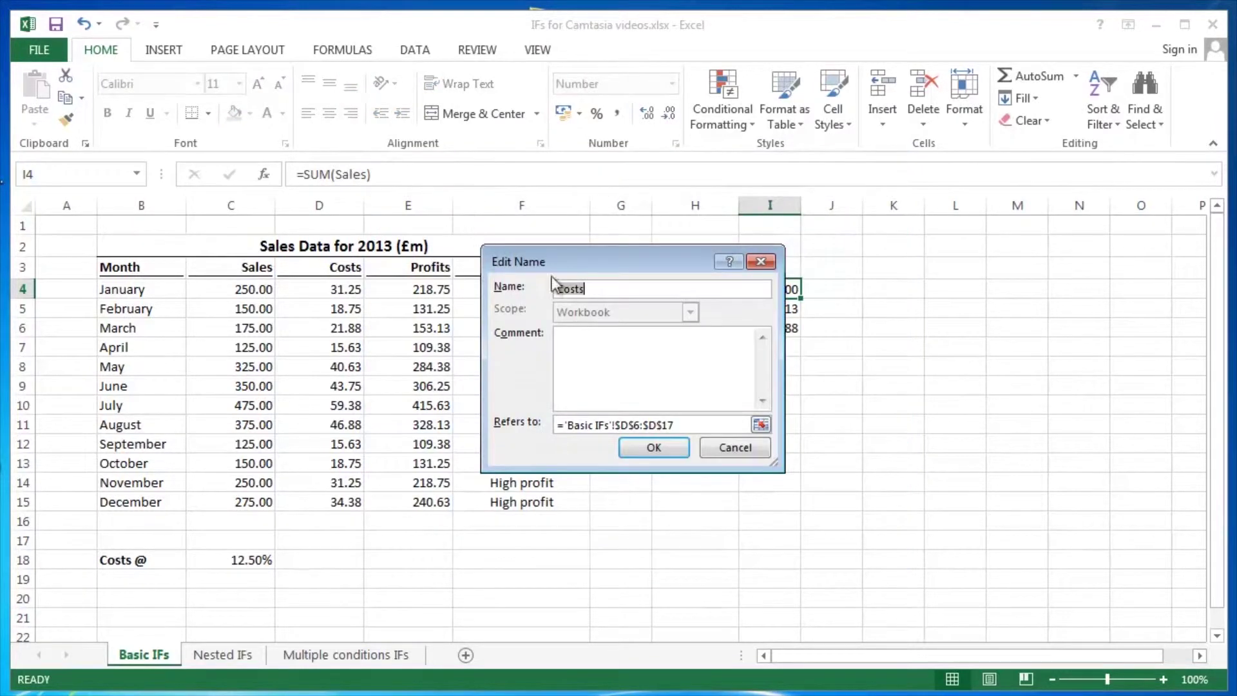
click(608, 292)
text(Data)
click(670, 446)
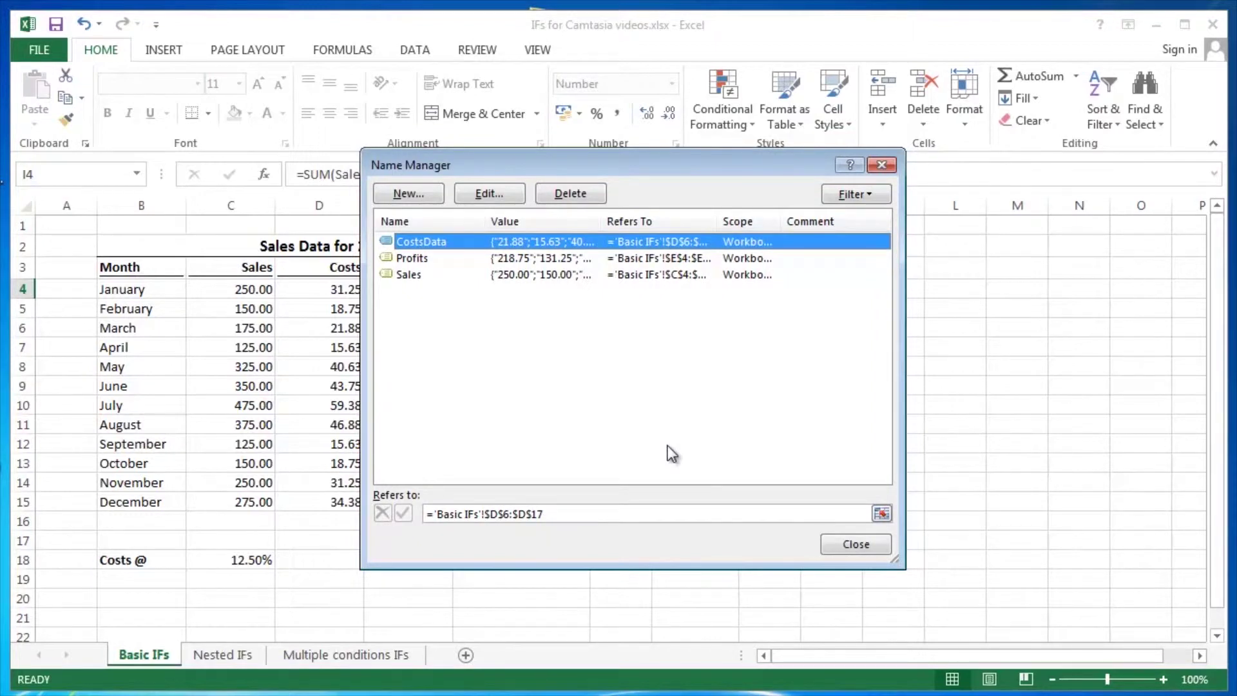
Change the CostsData name's reference to cells $D$4:$D$15 on the Basic IFs sheet and accept it.
drag(576, 164, 779, 161)
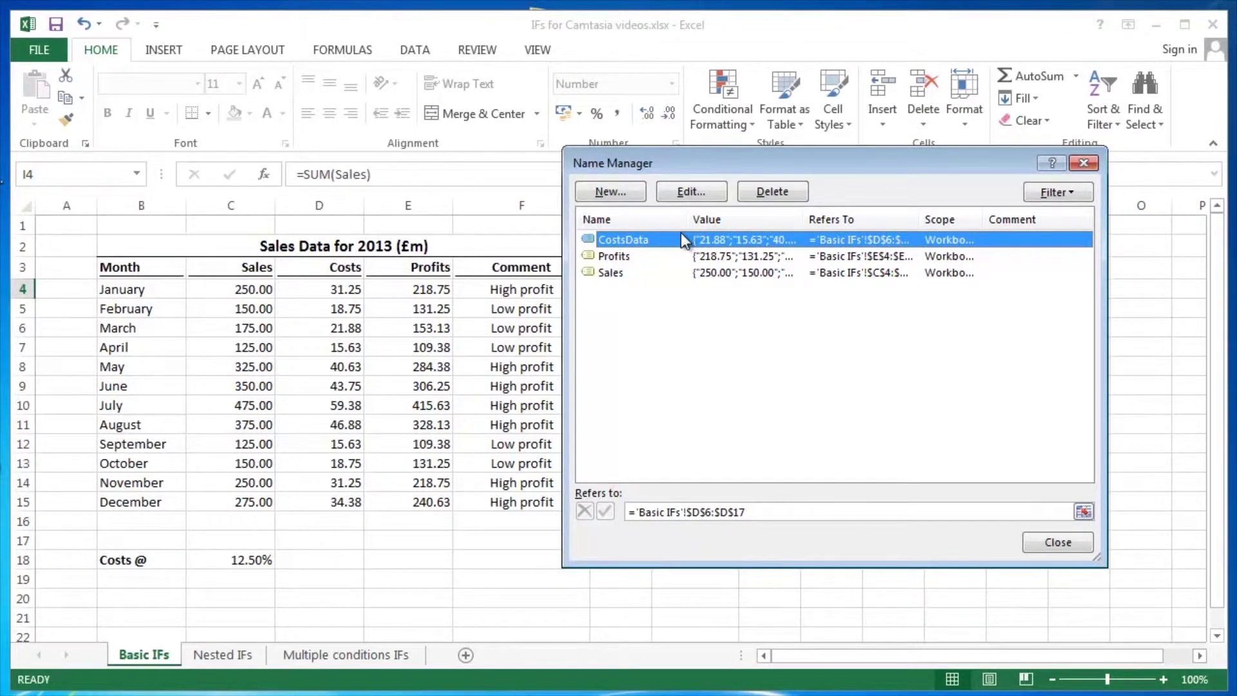
key(Tab)
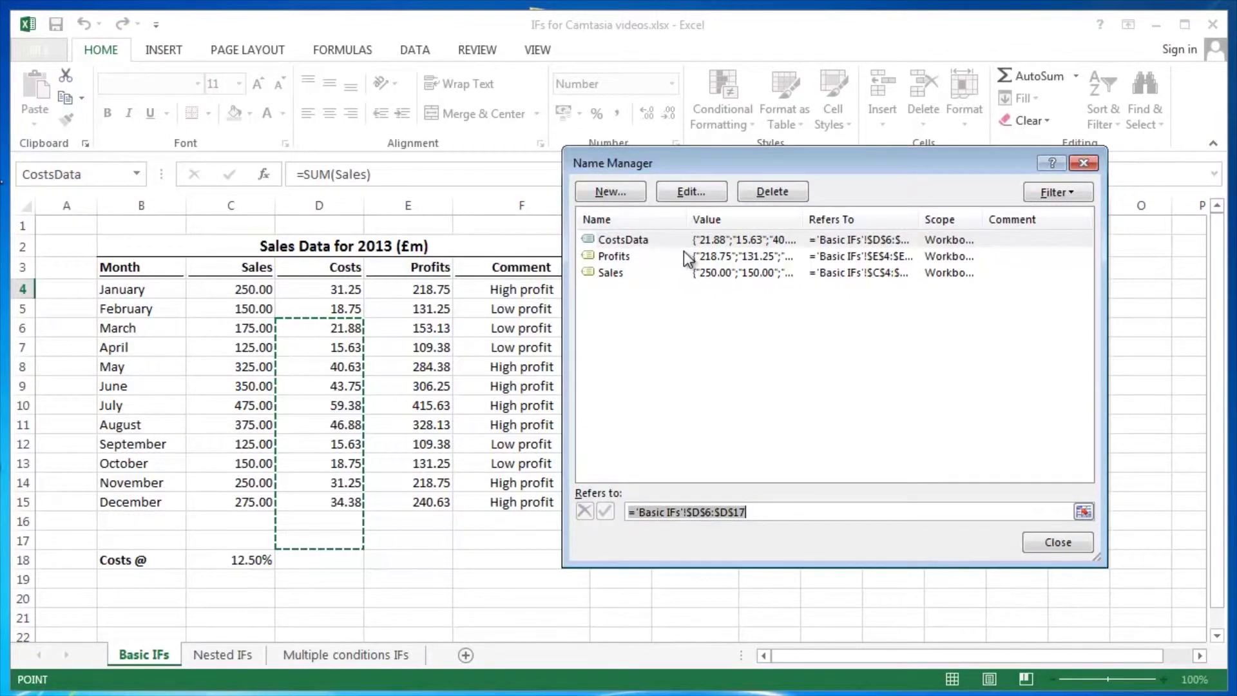
click(312, 295)
drag(312, 297, 332, 498)
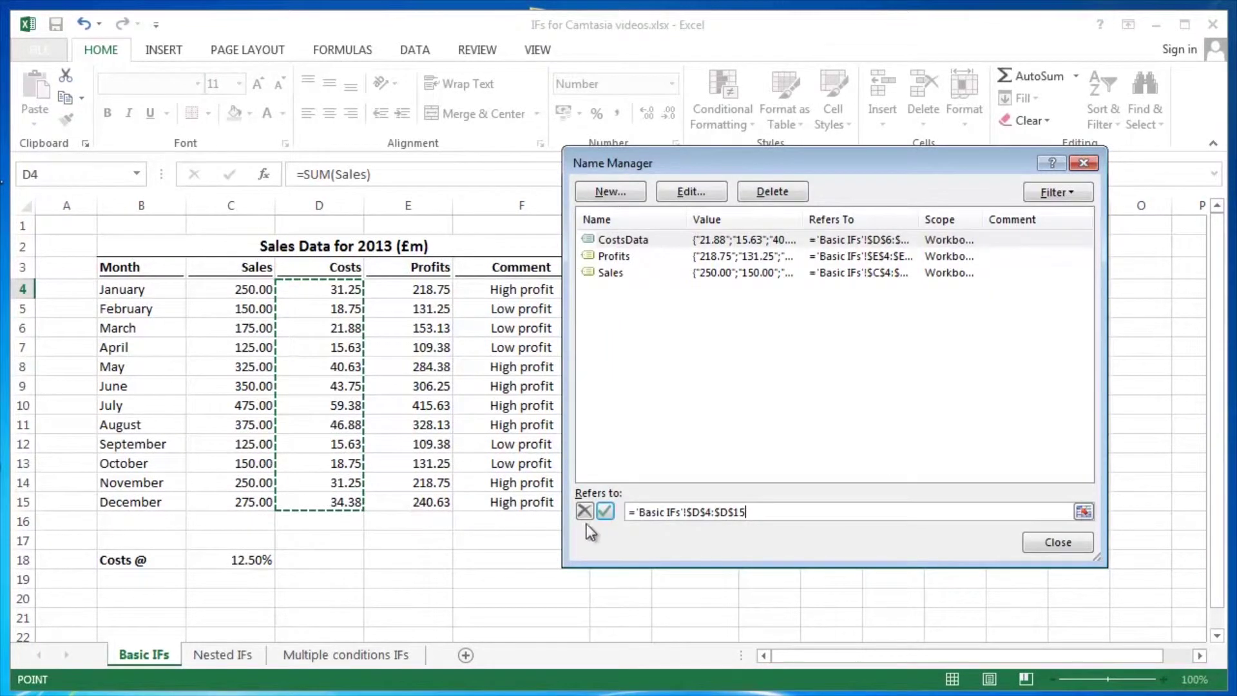
click(606, 510)
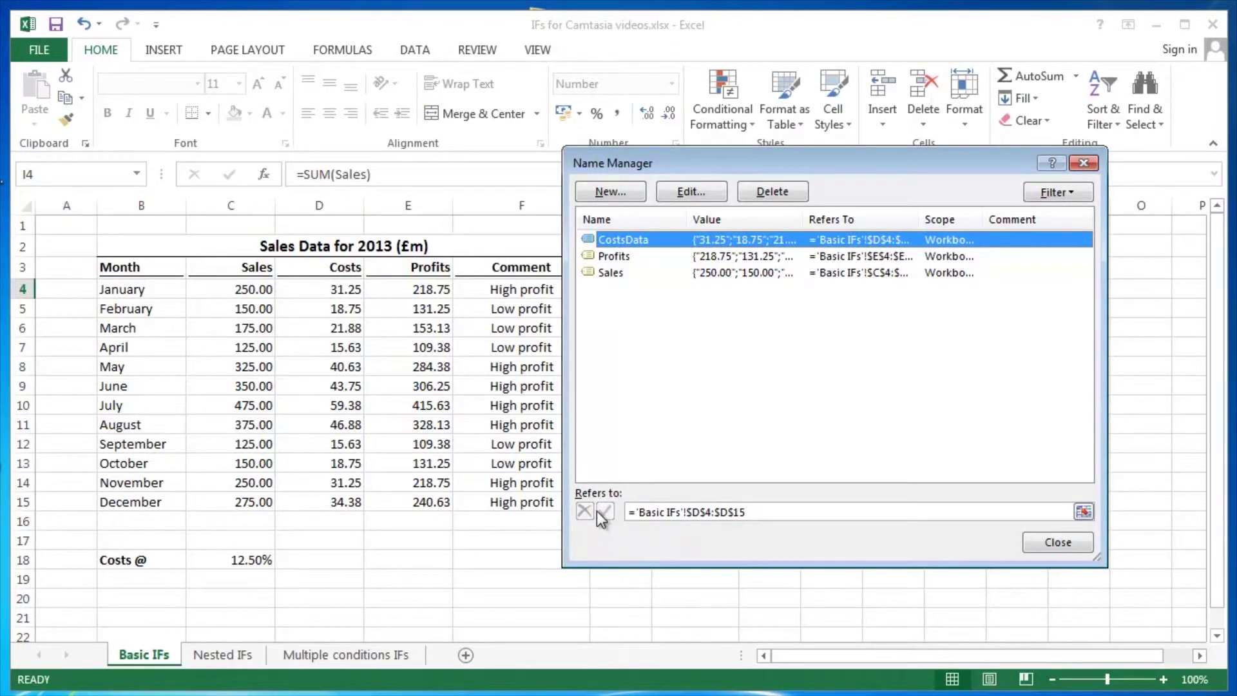
drag(785, 166, 542, 177)
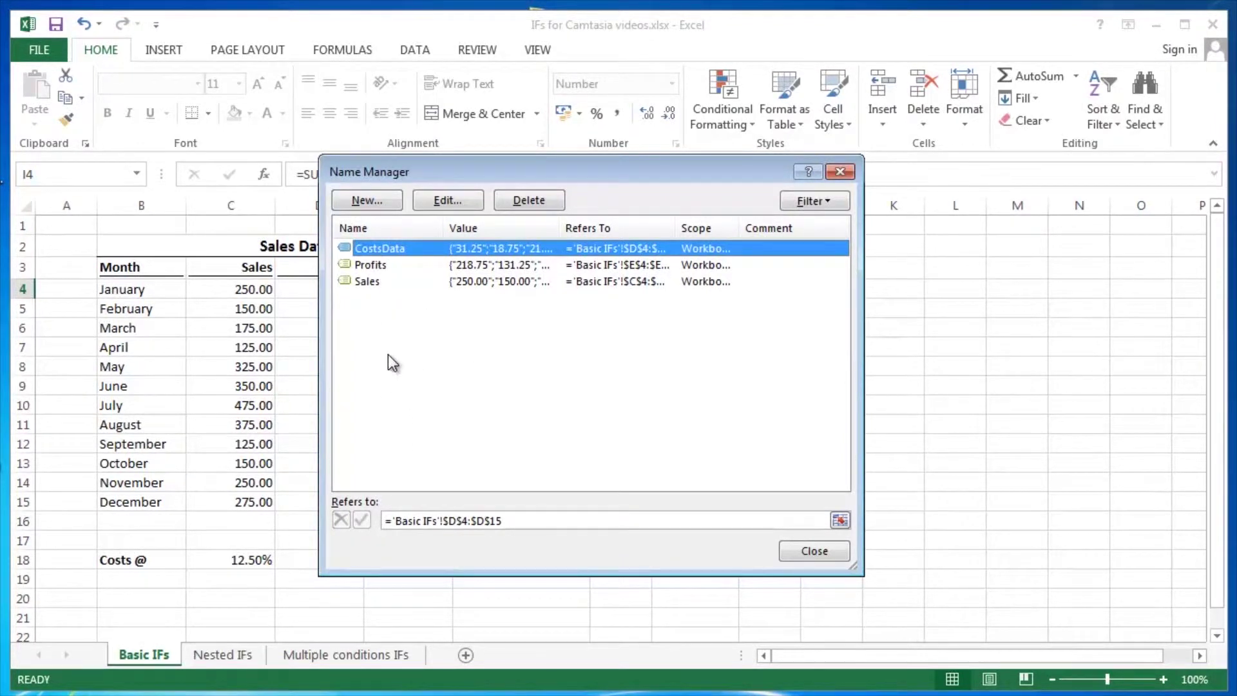
click(378, 279)
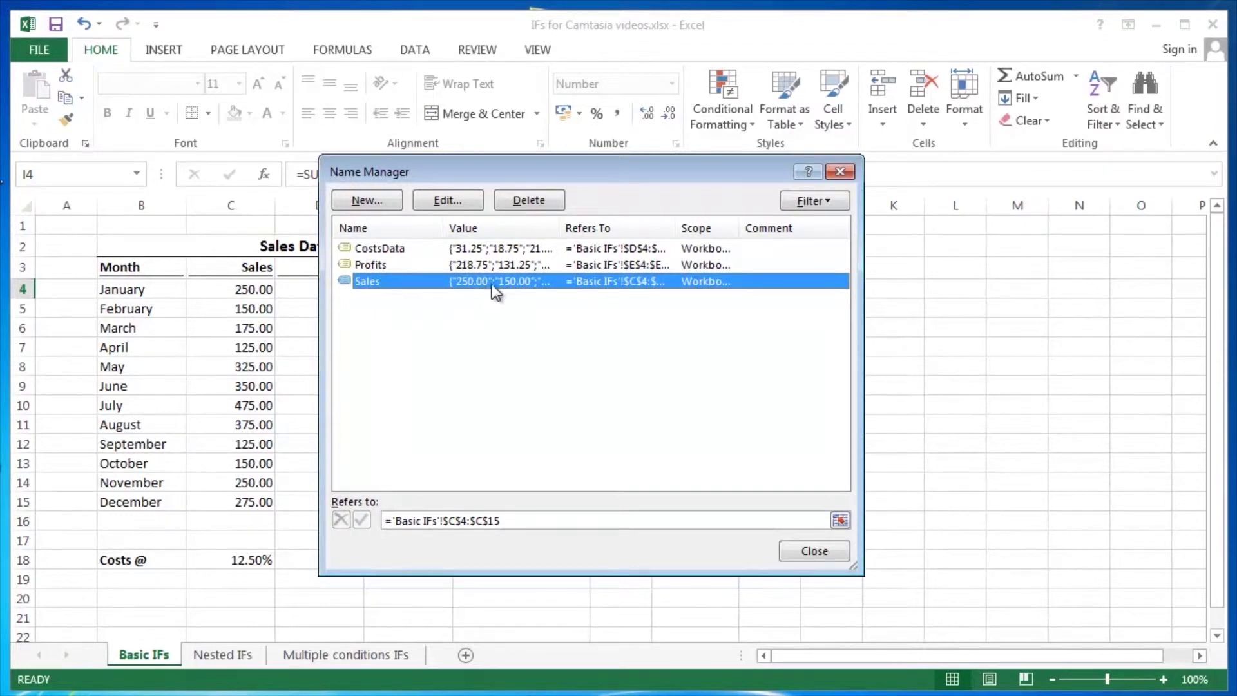
click(530, 200)
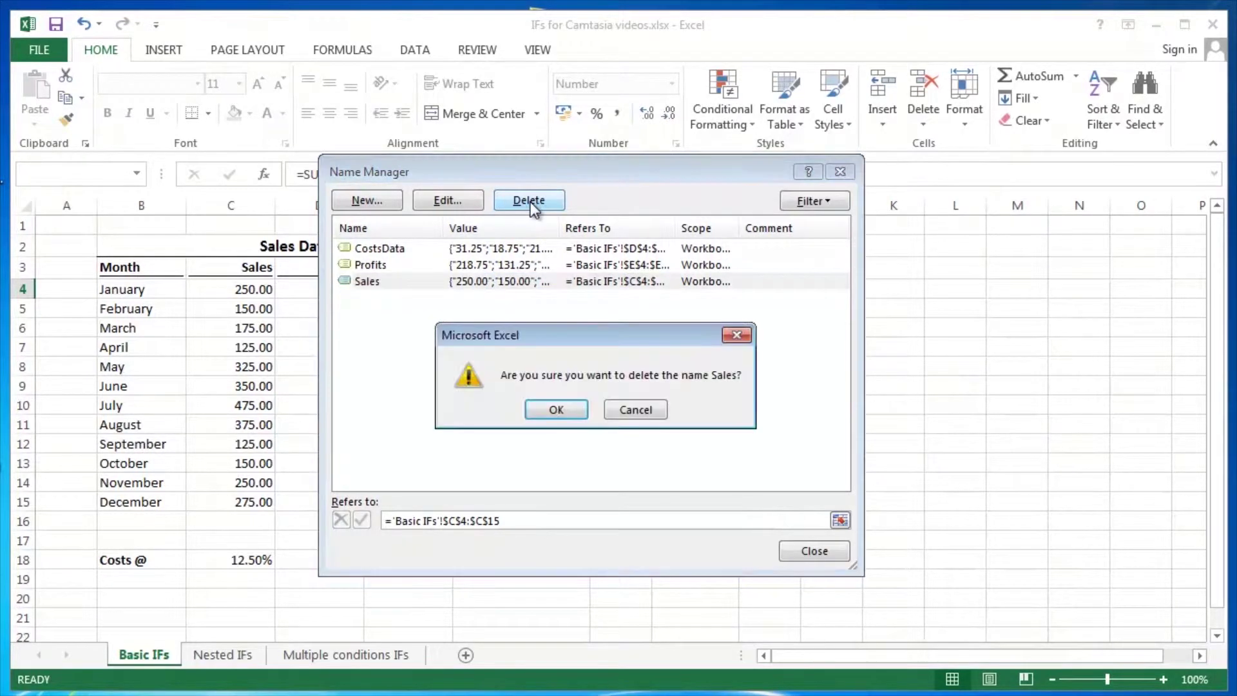
drag(552, 340, 533, 314)
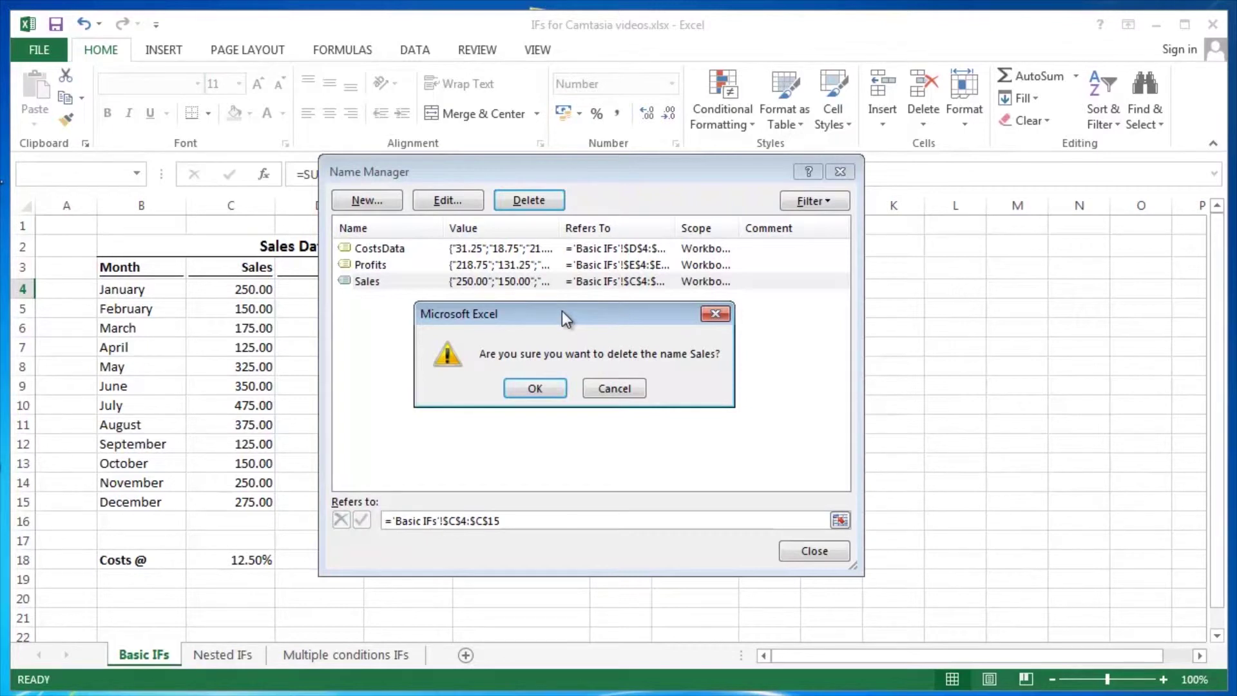
click(613, 389)
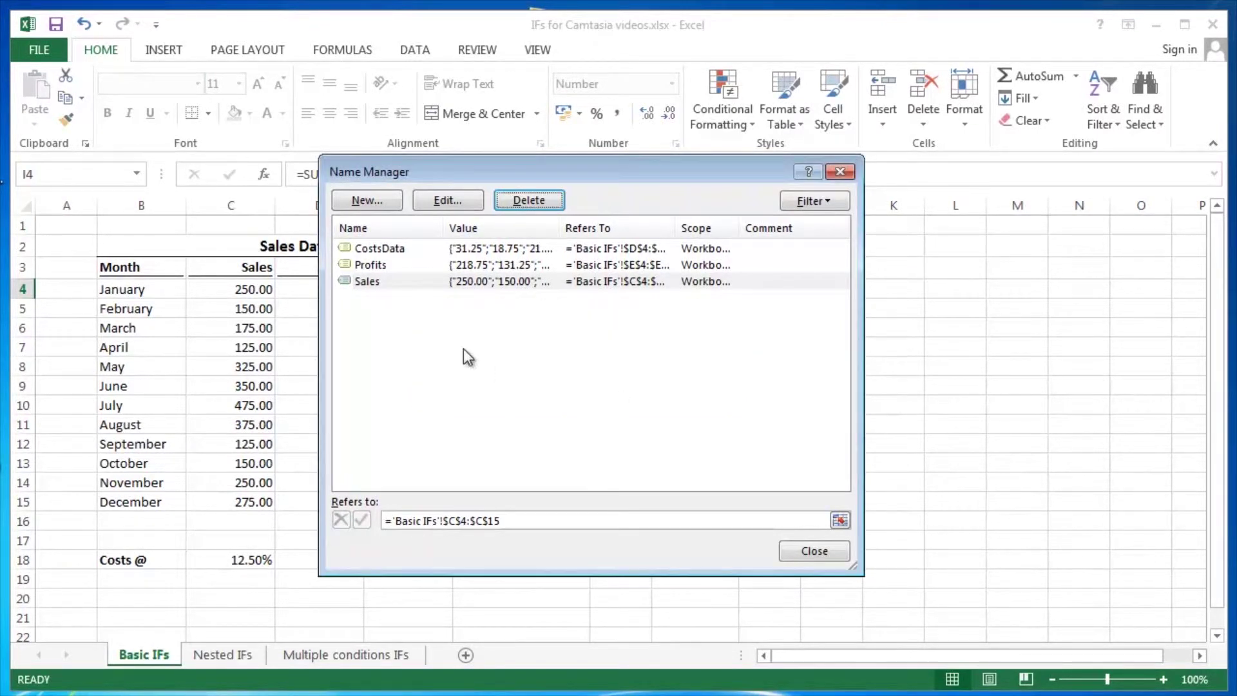
Examine the ranges that the CostsData, Profits and Sales names refer to, and close the Name Manager.
click(385, 250)
click(387, 267)
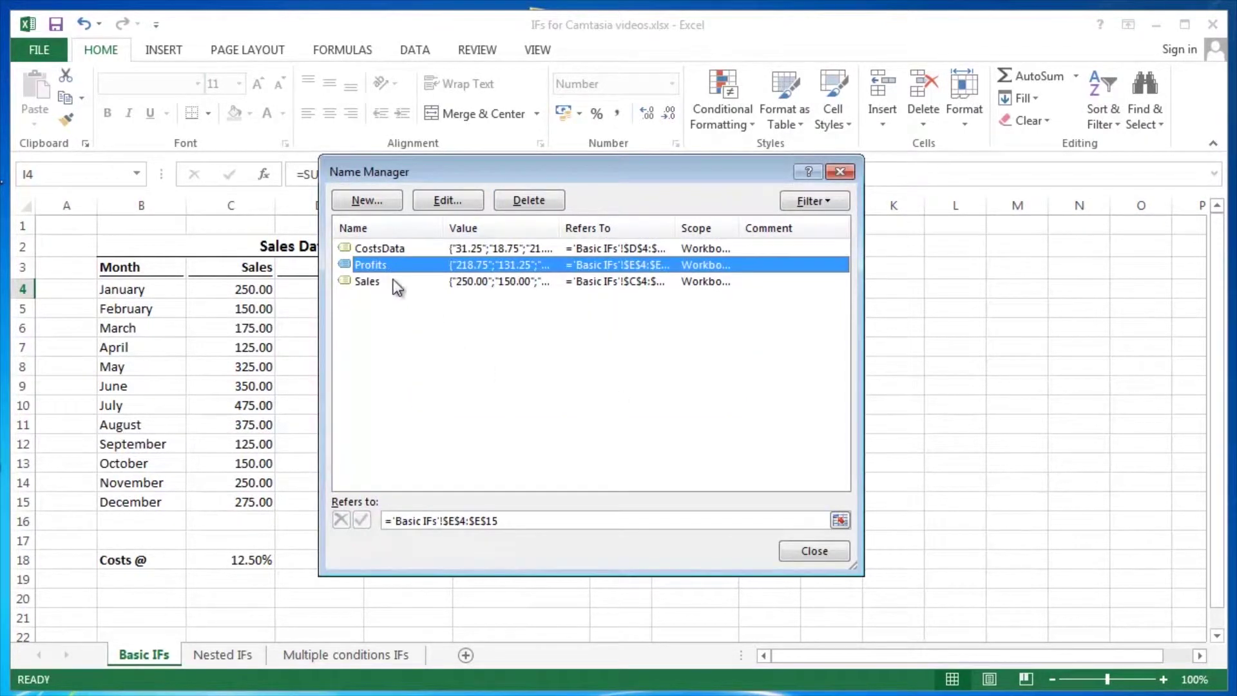
click(393, 282)
click(391, 263)
click(393, 249)
click(395, 266)
click(396, 282)
mouse_move(390, 171)
mouse_down()
mouse_move(392, 184)
mouse_move(392, 164)
mouse_up()
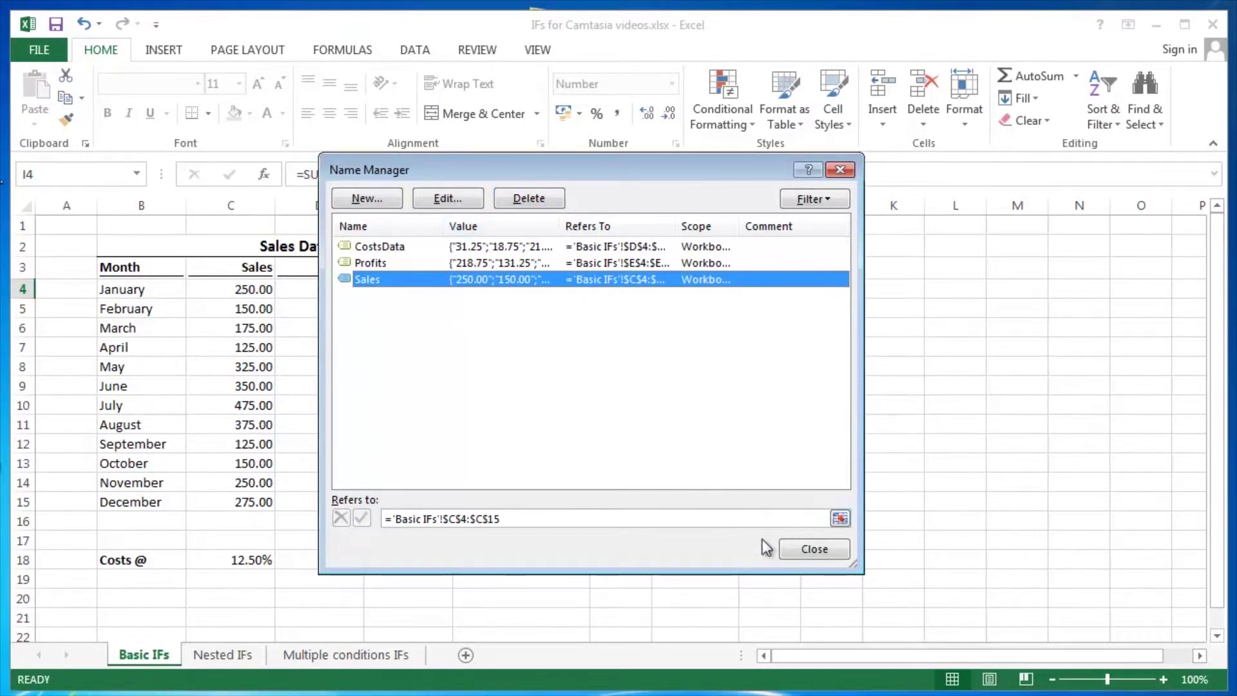
click(812, 549)
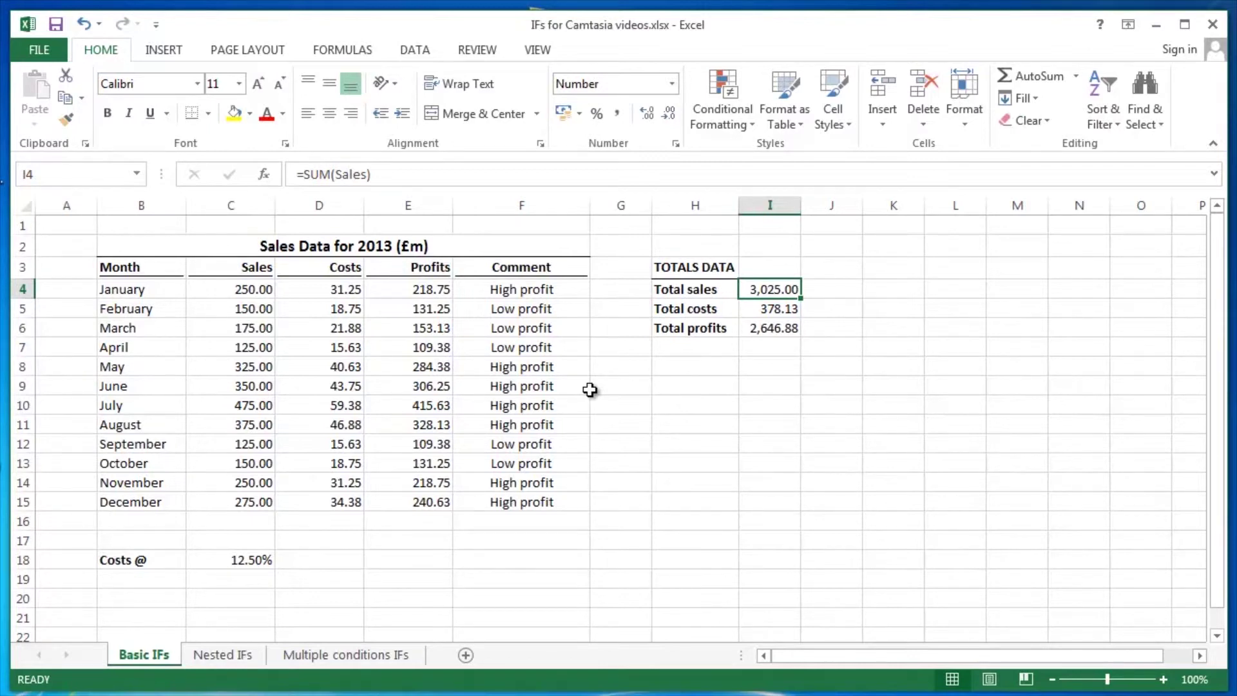
Use Go To to select the Sales named range.
key(F5)
drag(565, 251, 723, 274)
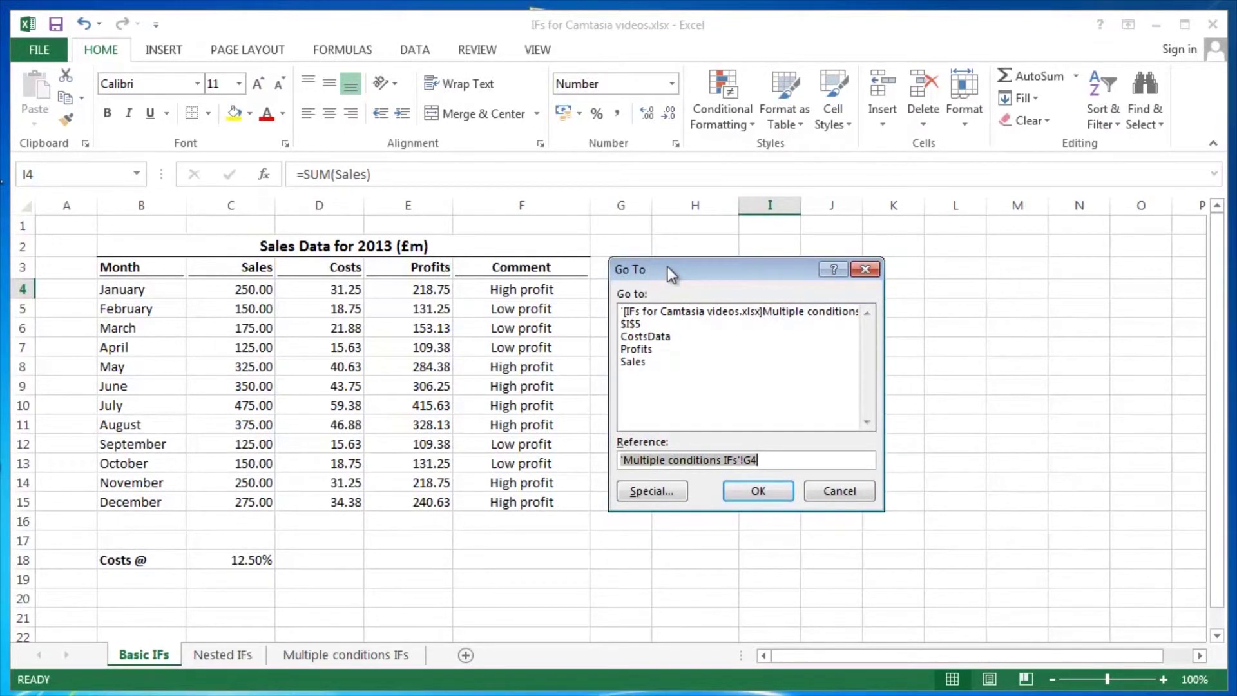
double_click(641, 361)
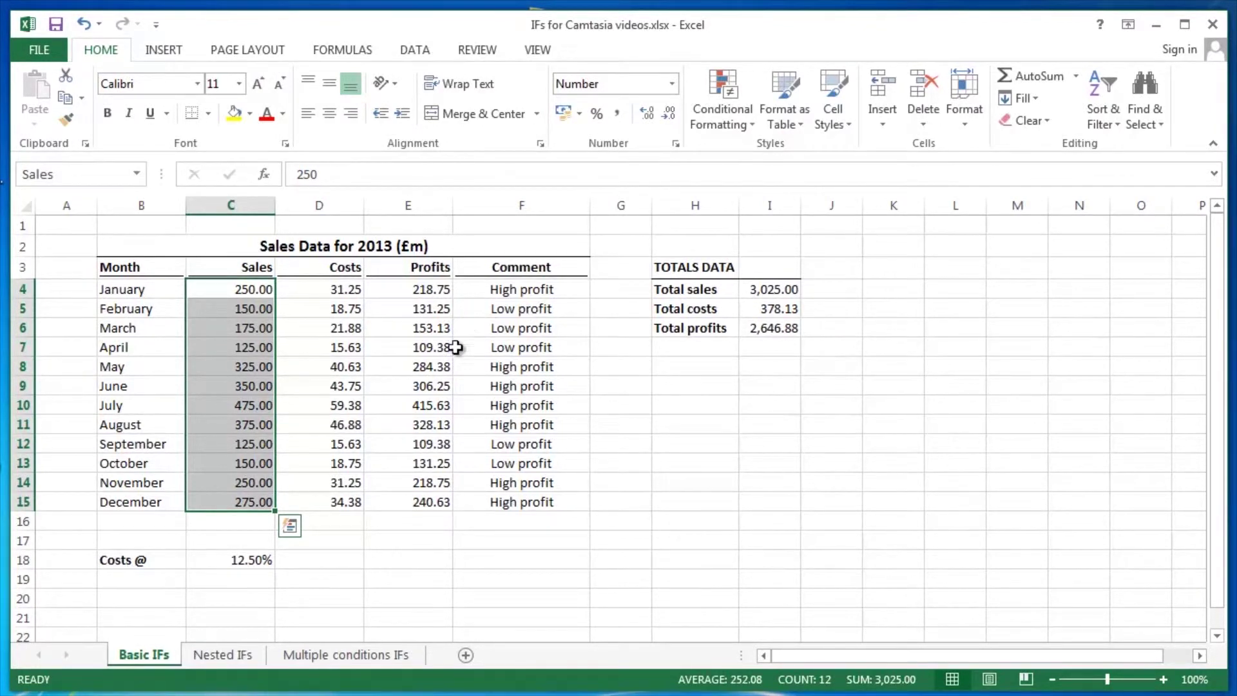
Switch to the Multiple conditions IFs sheet and use Go To to jump from there to the Profits named range.
click(347, 656)
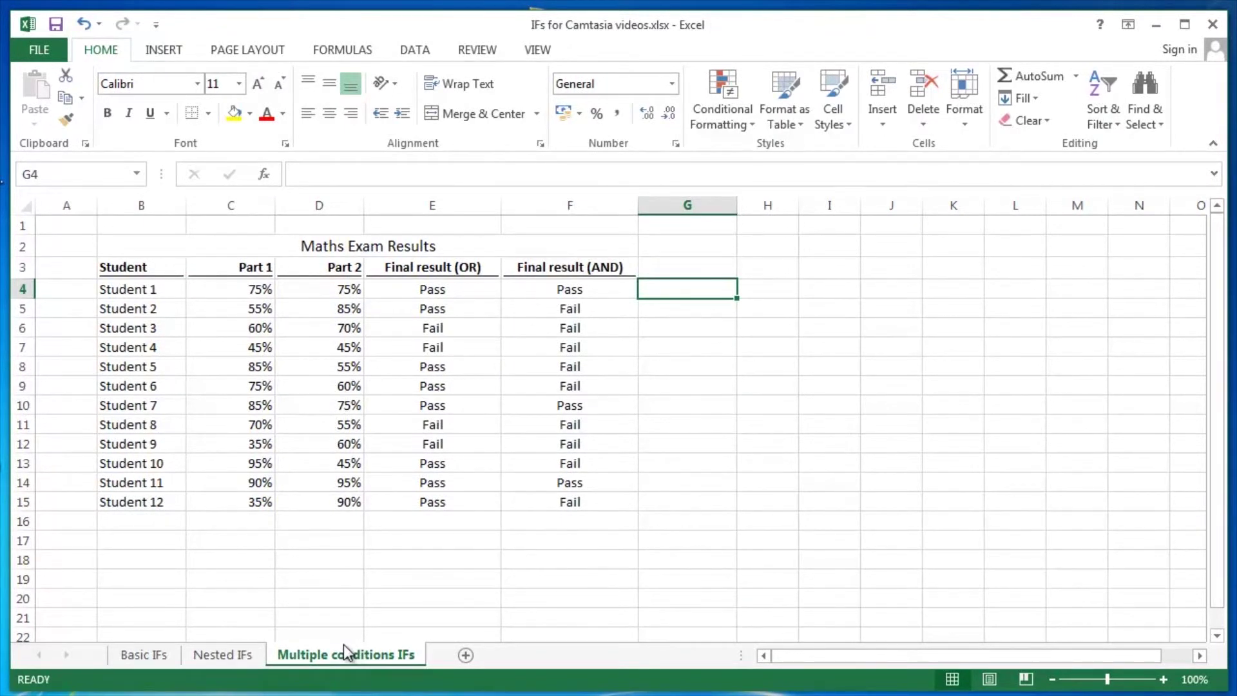
key(F5)
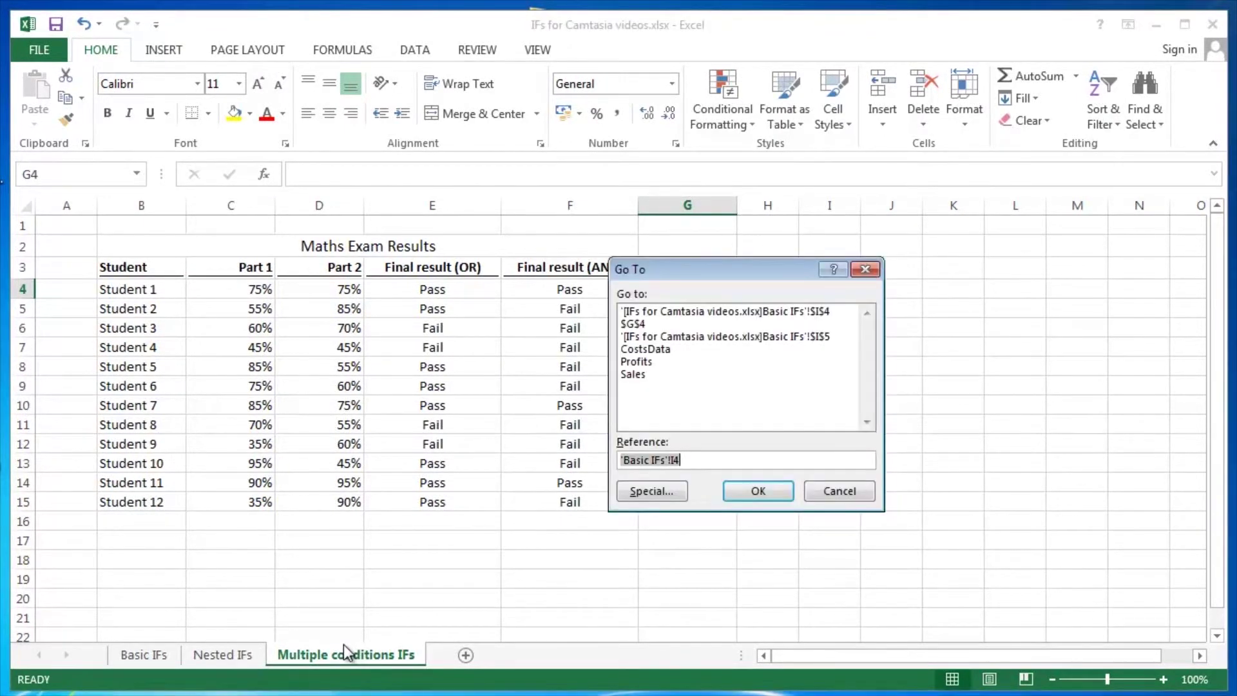
double_click(655, 360)
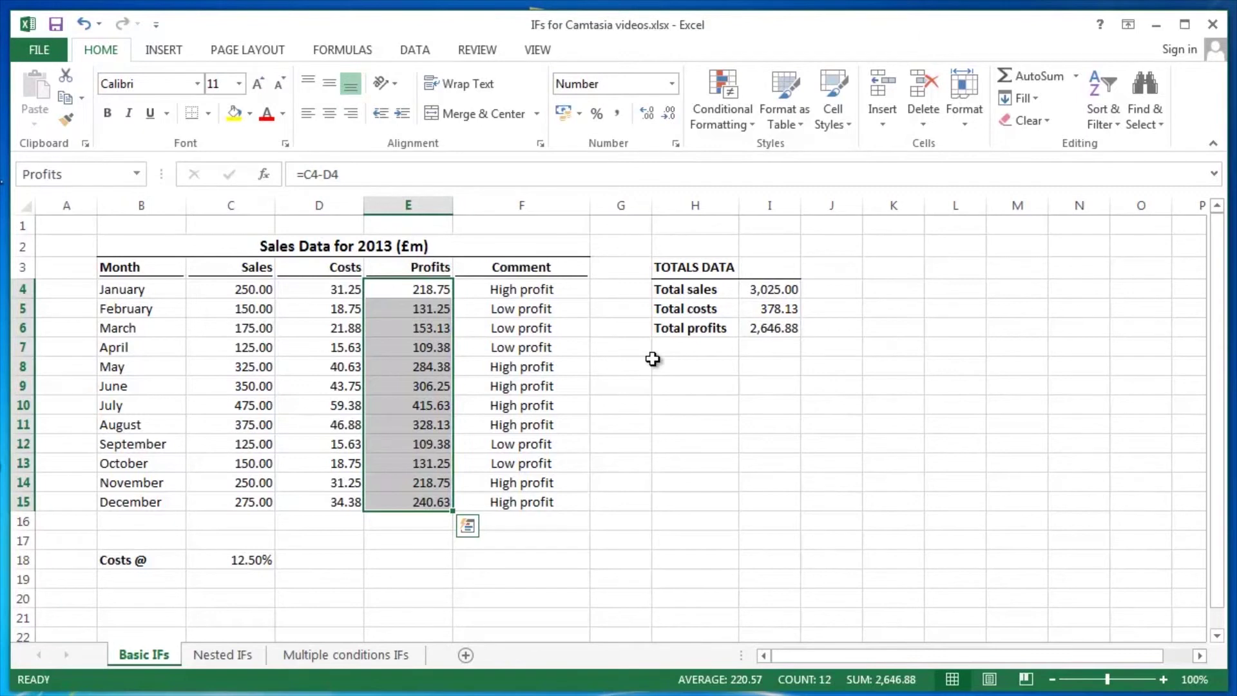
key(ctrl+F3)
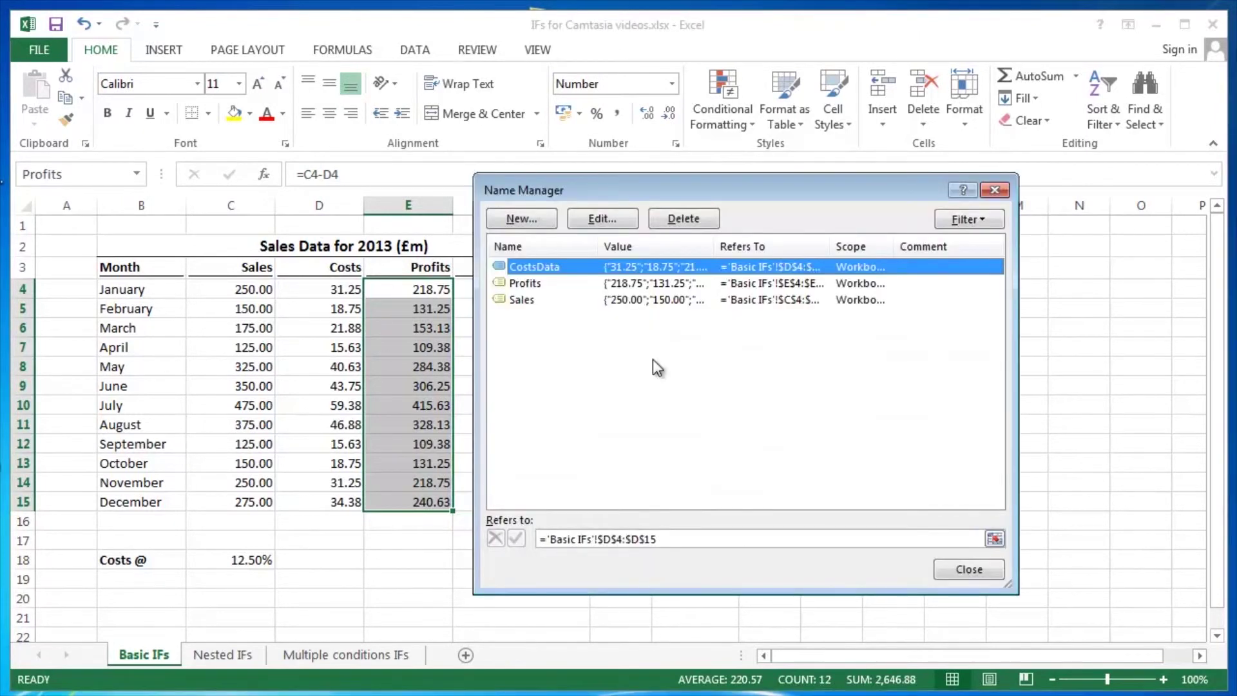
key(Escape)
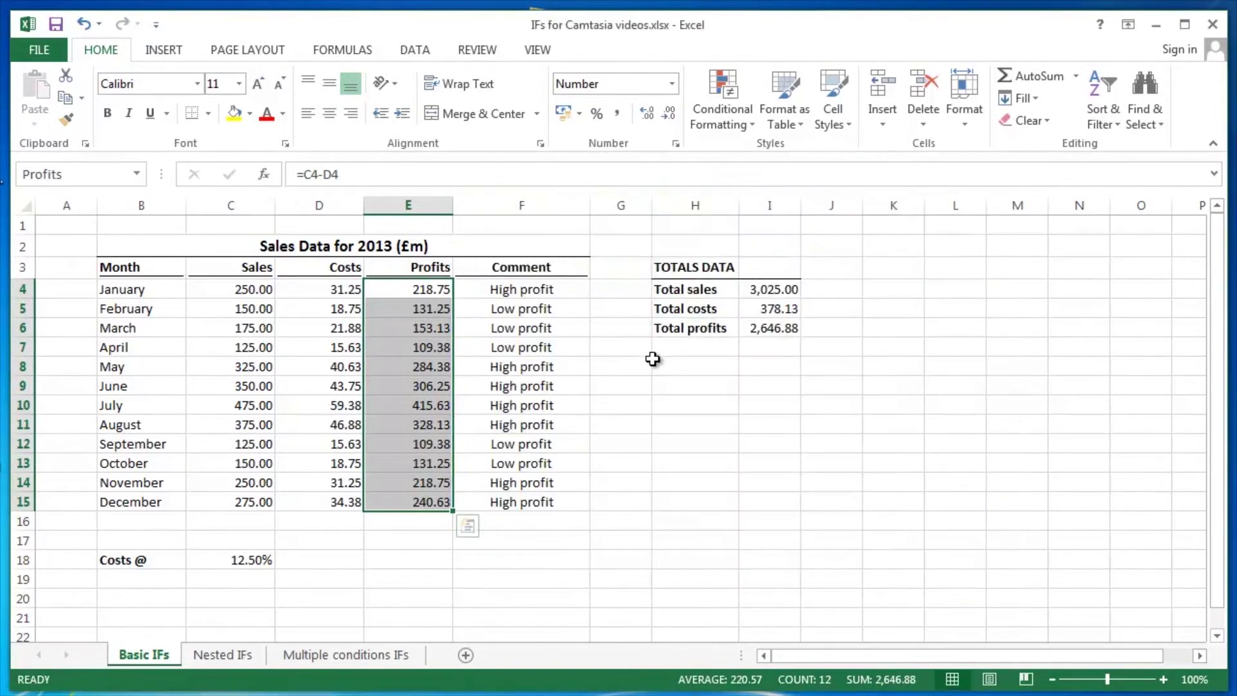
key(F5)
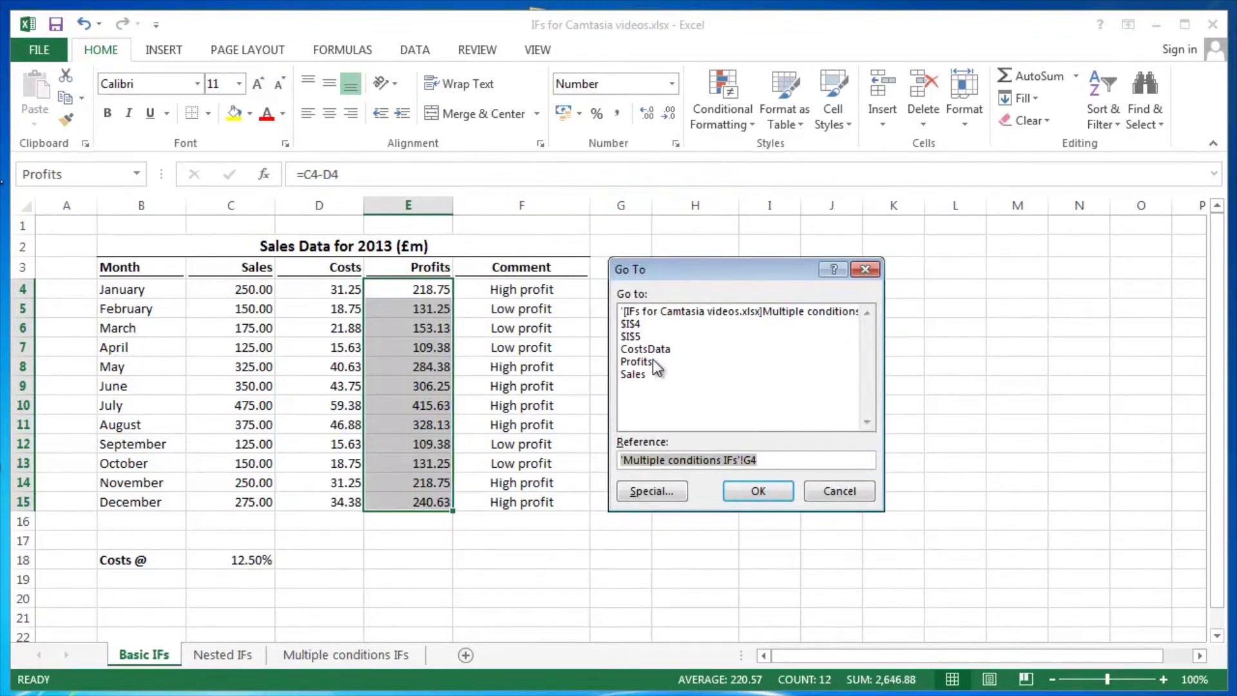
key(Escape)
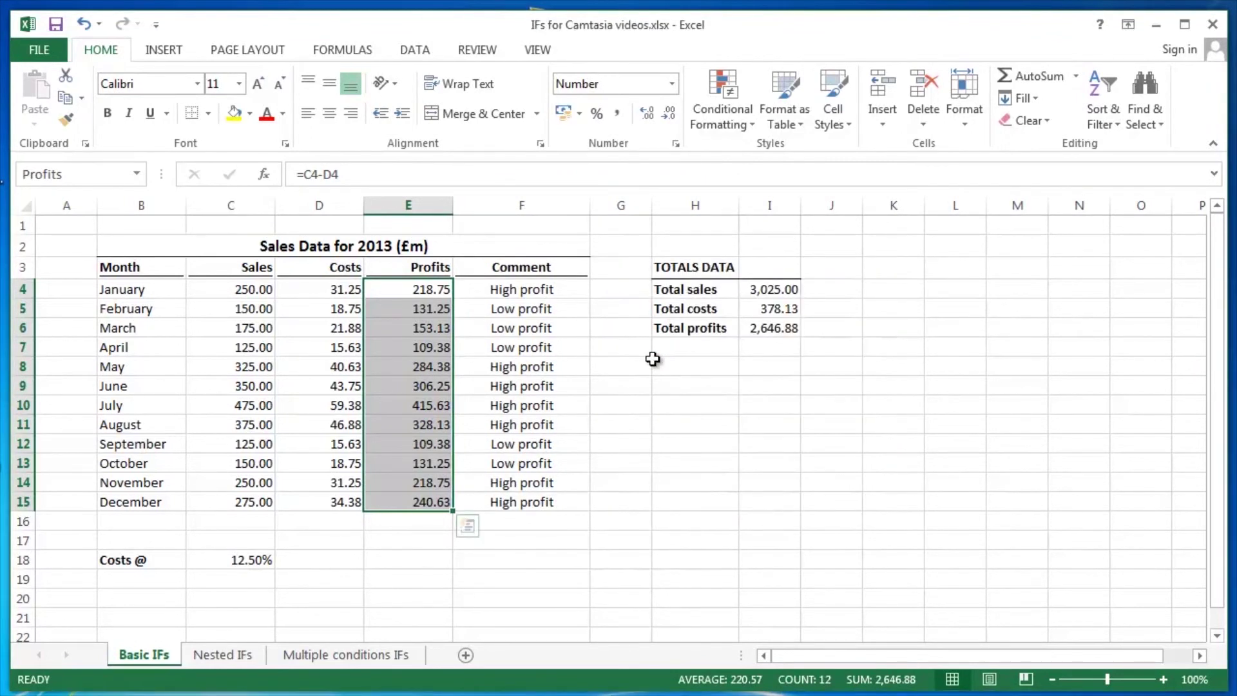